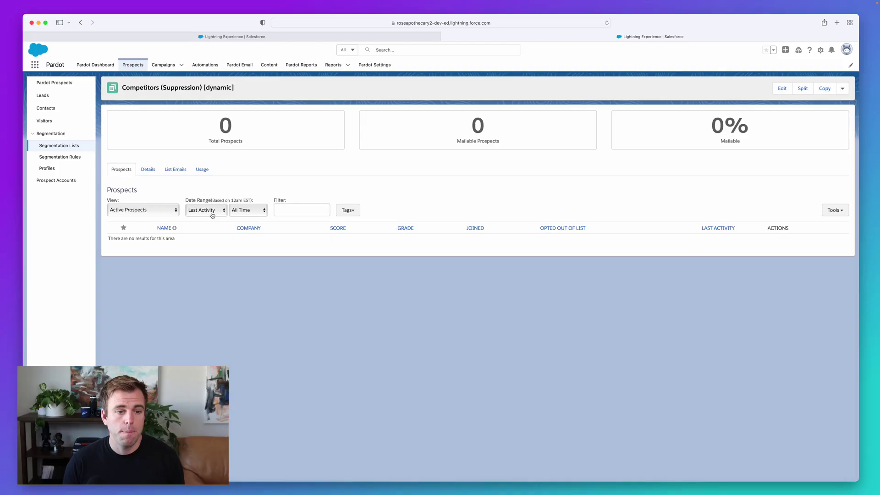
Open the Prospects list showing all 26 prospects
left_click(131, 70)
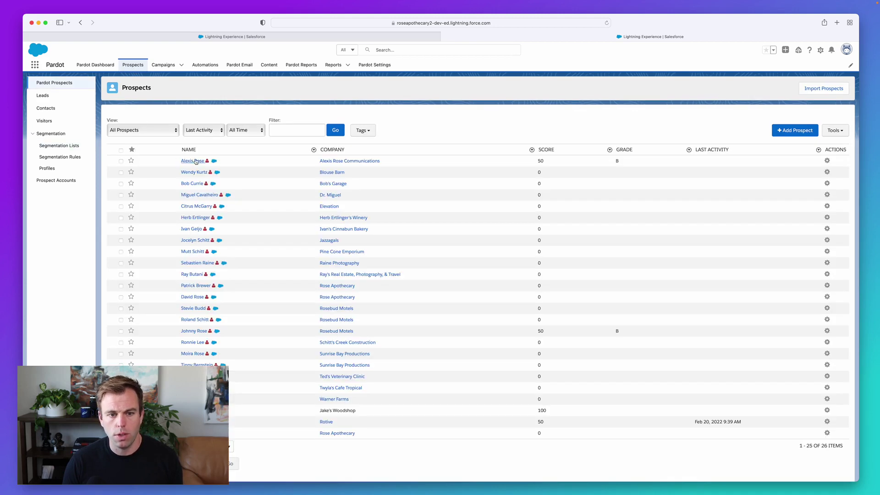
Inspect a prospect's latest Standard Form submission and its 50-point score, then open Pardot Settings
left_click(195, 161)
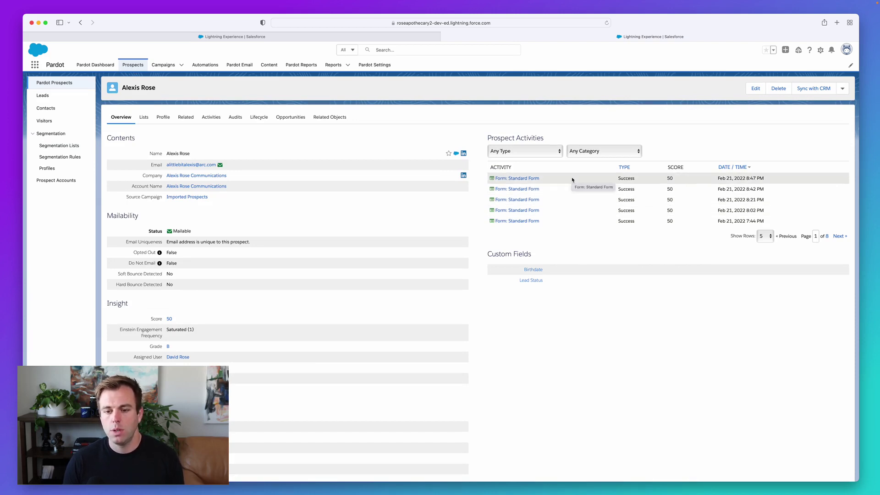
left_click(525, 179)
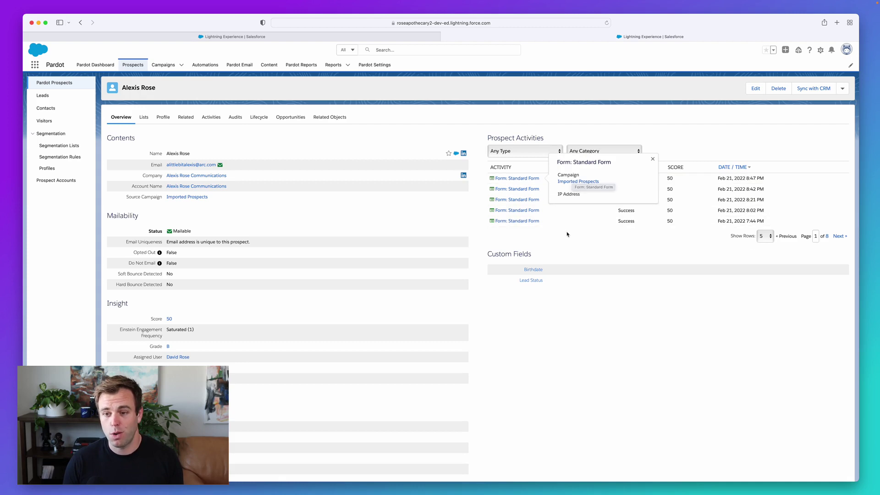
double_click(669, 178)
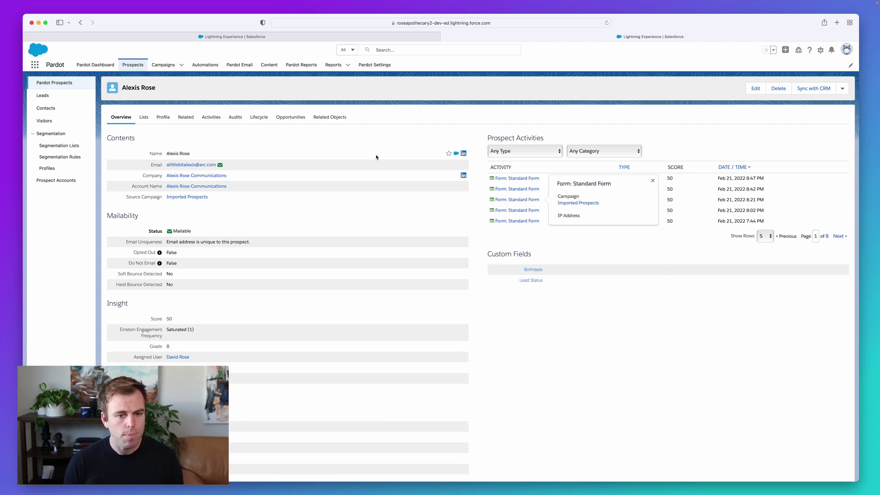
left_click(380, 67)
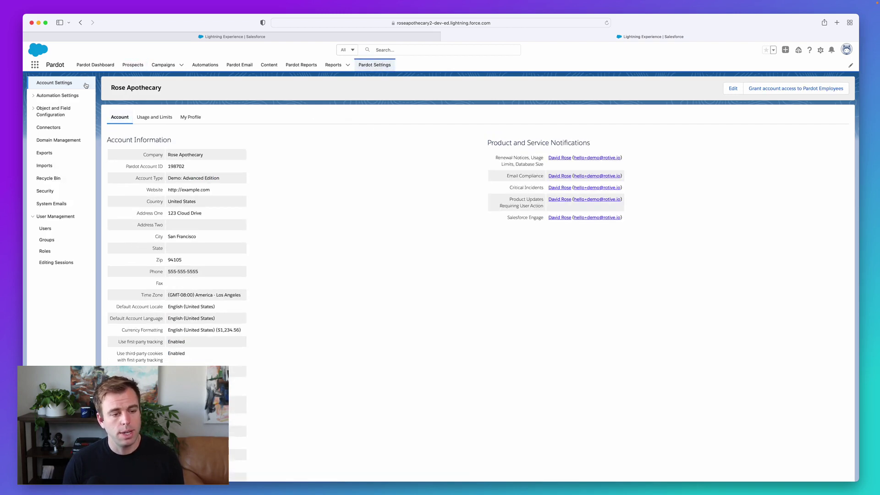
Open Automation Settings > Scoring and review rules like Form Submission 50 and Opportunity Lost -100
left_click(60, 95)
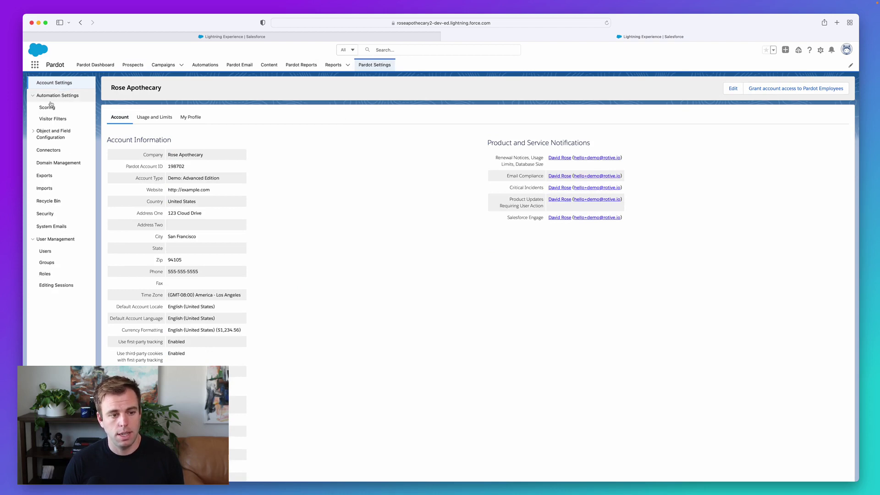
left_click(45, 109)
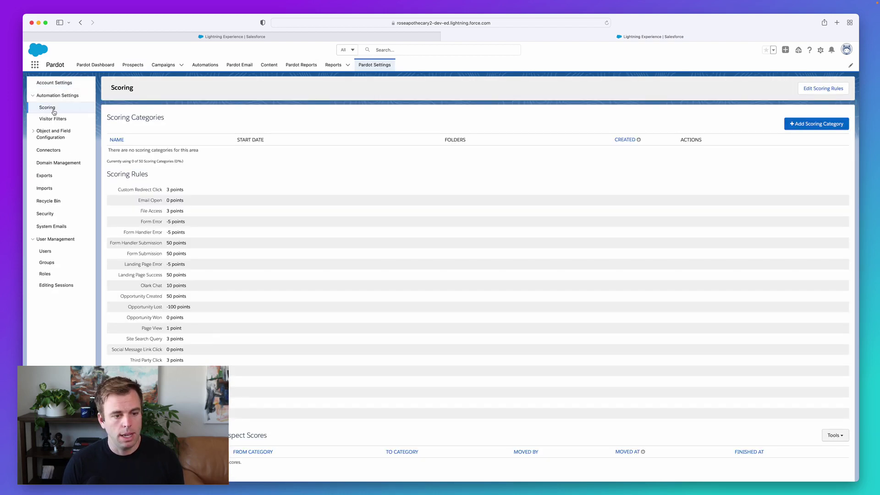
scroll(255, 246, "down", 1)
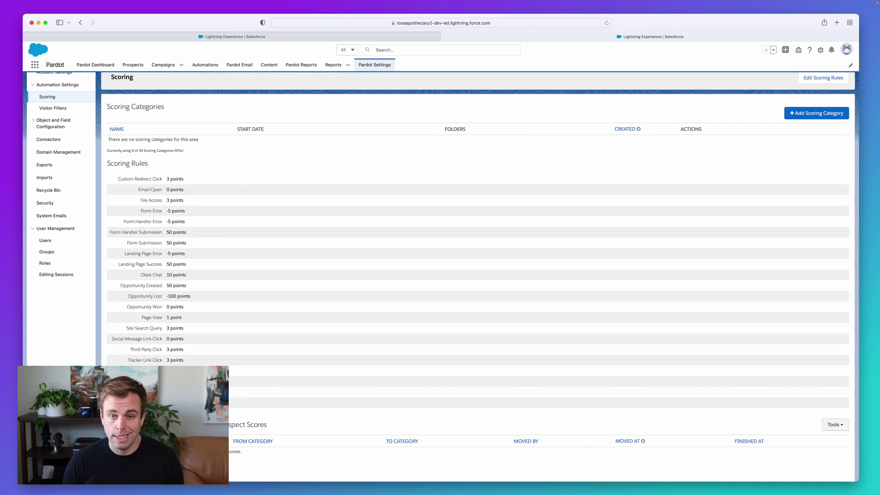
scroll(193, 348, "up", 1)
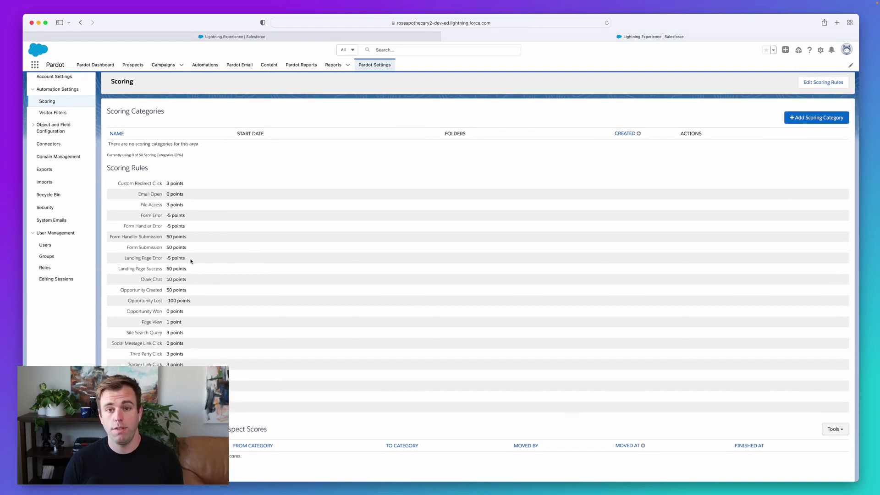
scroll(190, 261, "down", 1)
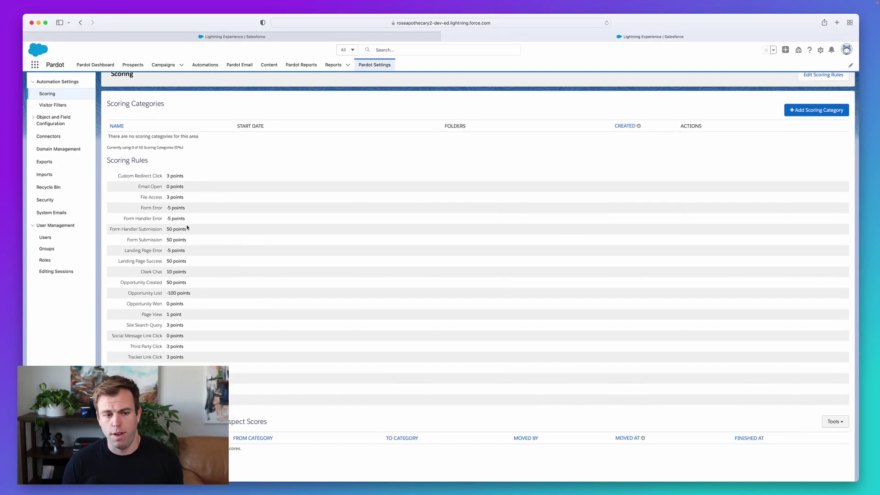
scroll(188, 224, "down", 2)
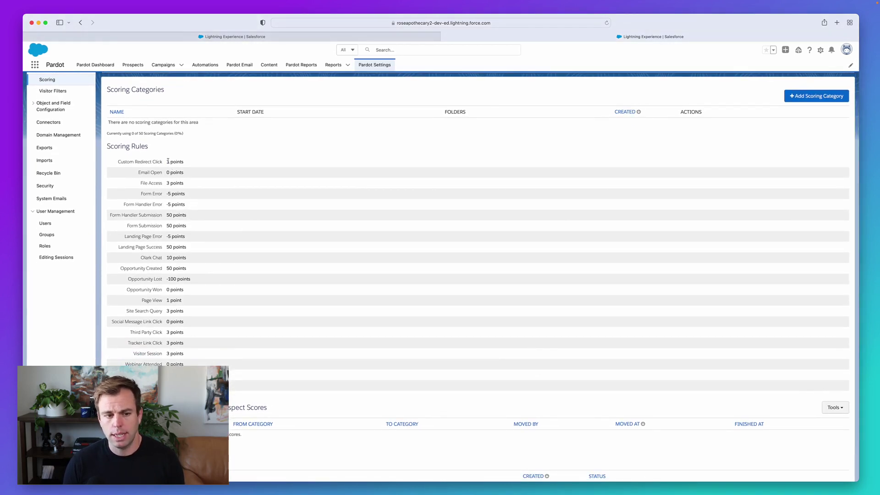
left_click_drag(165, 162, 200, 165)
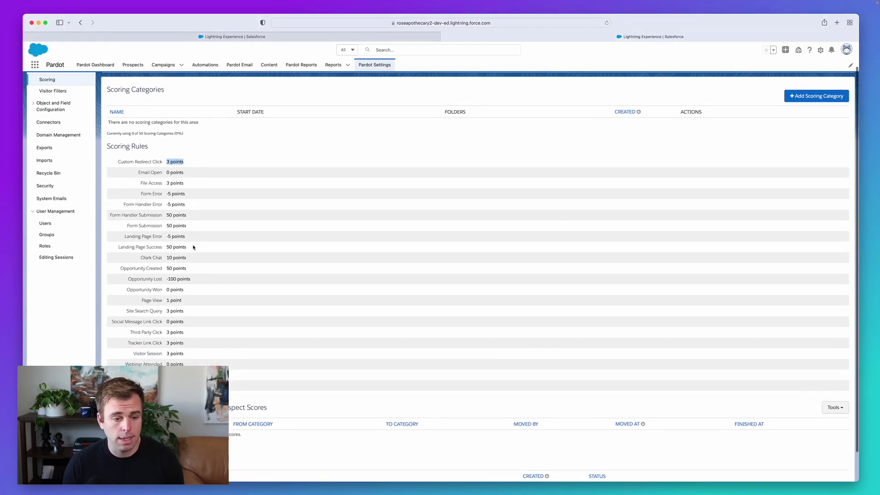
left_click_drag(166, 226, 198, 227)
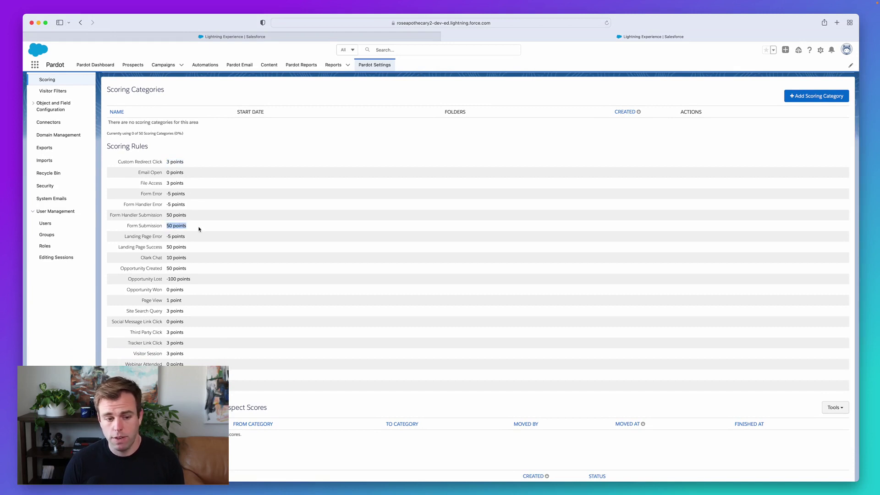
scroll(204, 278, "down", 2)
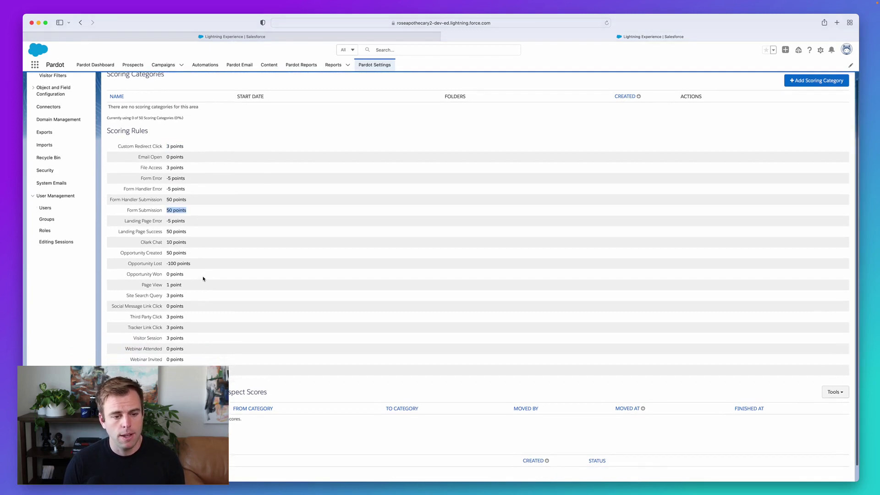
left_click_drag(124, 264, 195, 265)
left_click(206, 269)
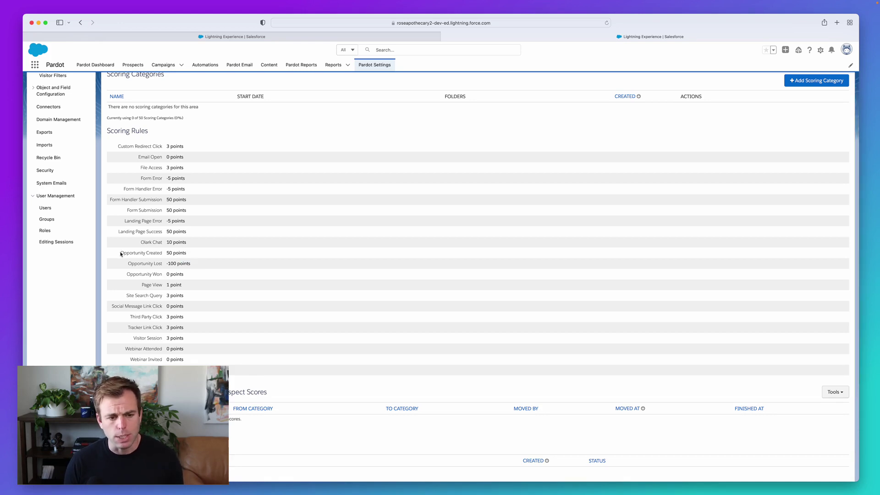
Point out the Opportunity Created and Opportunity Lost rules, including Opportunity Lost's -100 points
left_click_drag(121, 253, 205, 264)
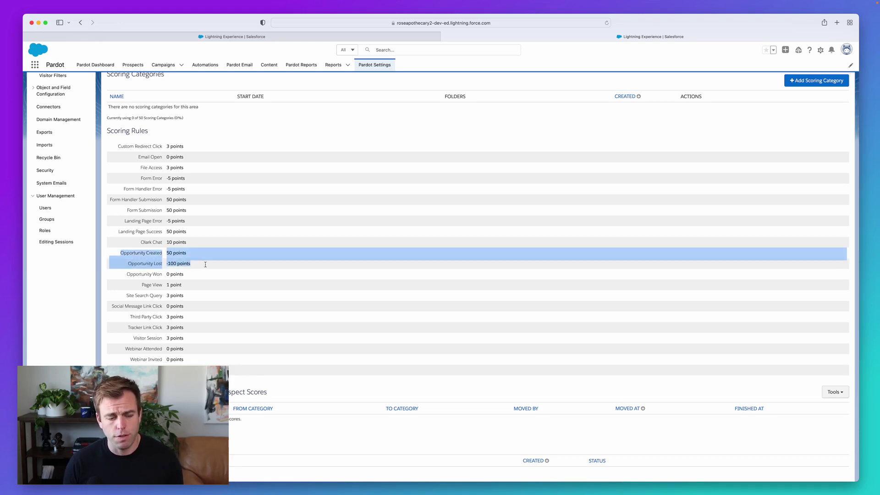
left_click(207, 267)
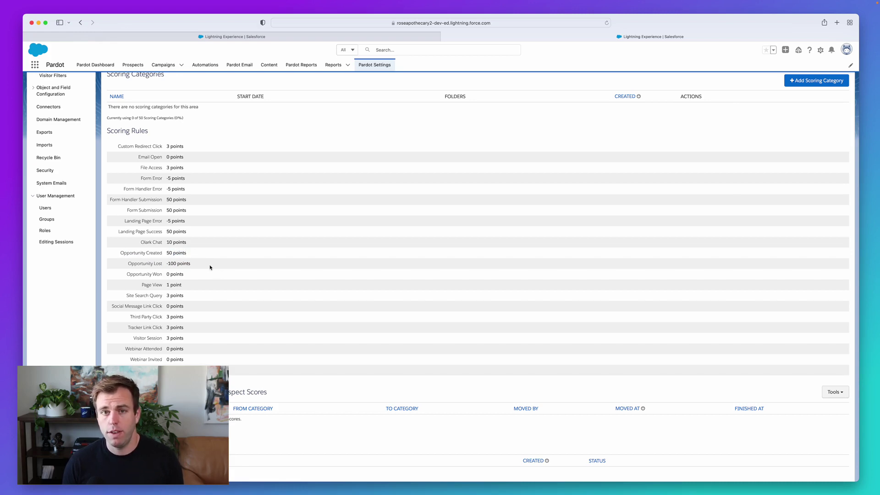
triple_click(204, 265)
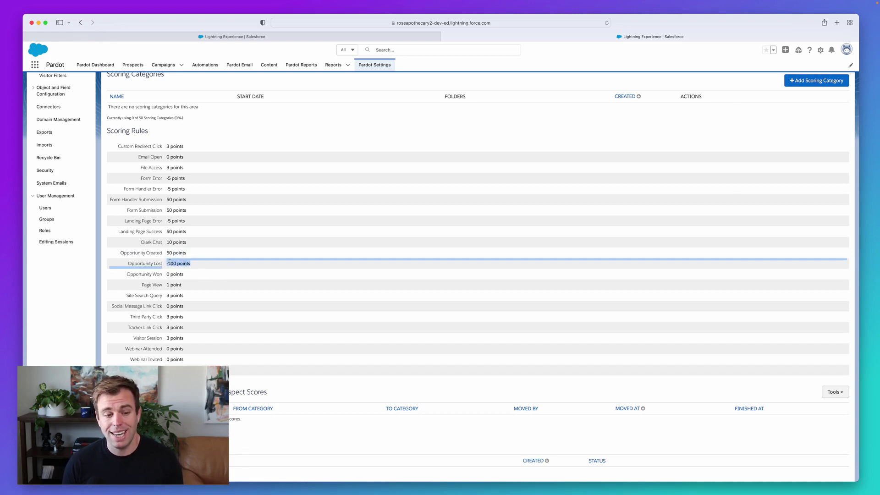
left_click(206, 272)
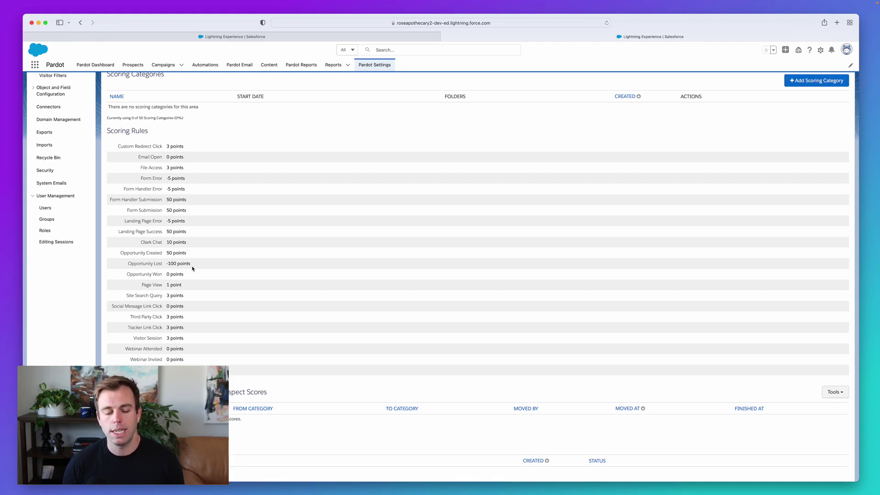
Open Edit Scoring Rules from the top of the Scoring page
scroll(173, 265, "up", 1)
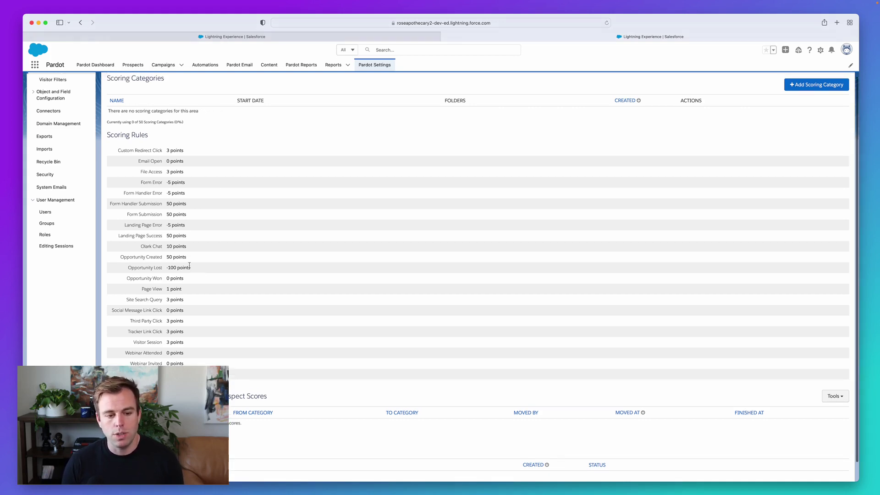
scroll(189, 265, "up", 3)
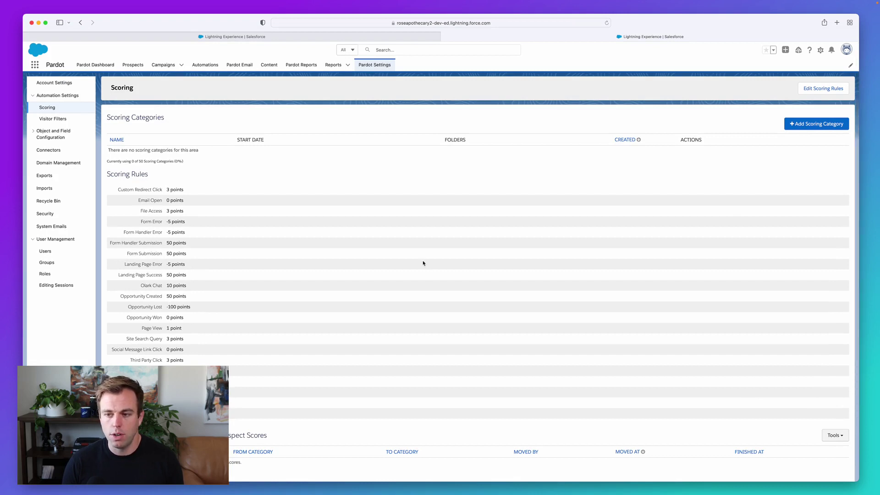
left_click(821, 92)
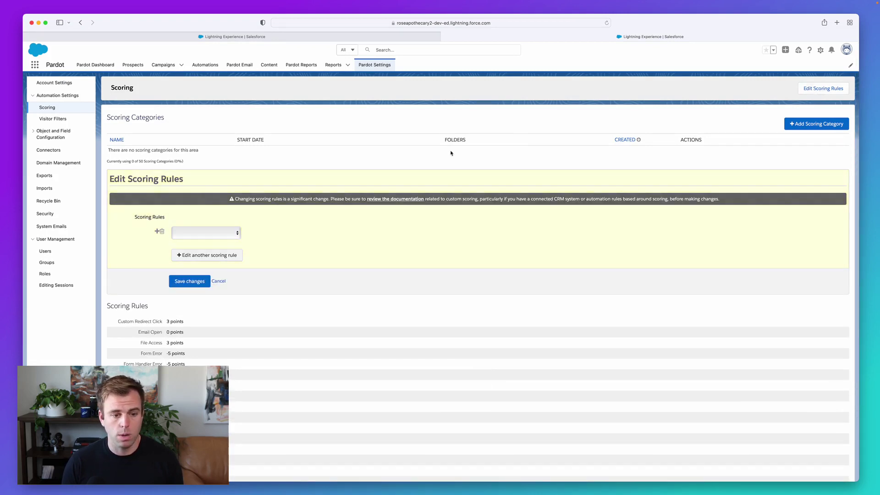
Change the Opportunity Lost rule from -100 to -25 points and save the changes
left_click(211, 235)
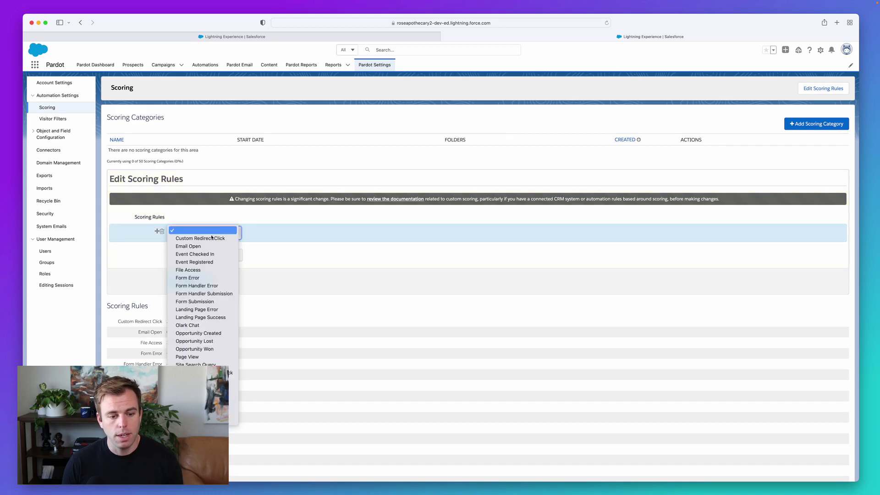
left_click(201, 342)
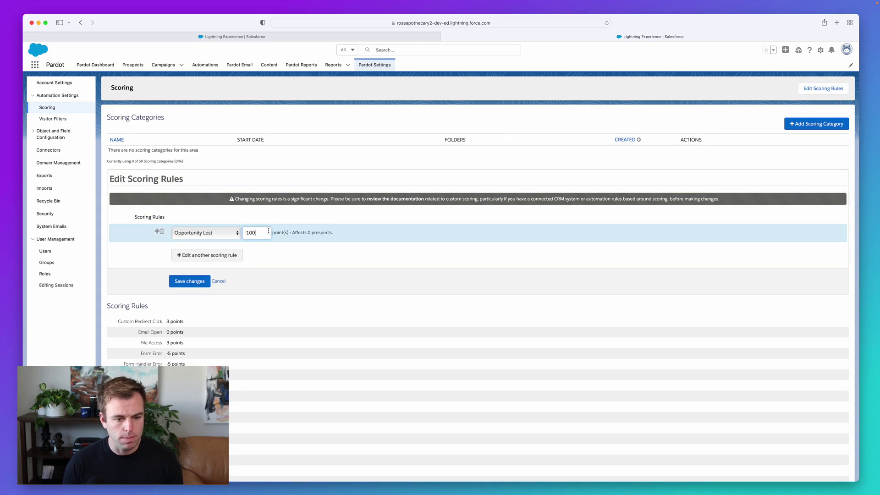
left_click(269, 233)
key("BackSpace")
key("BackSpace")
key("BackSpace")
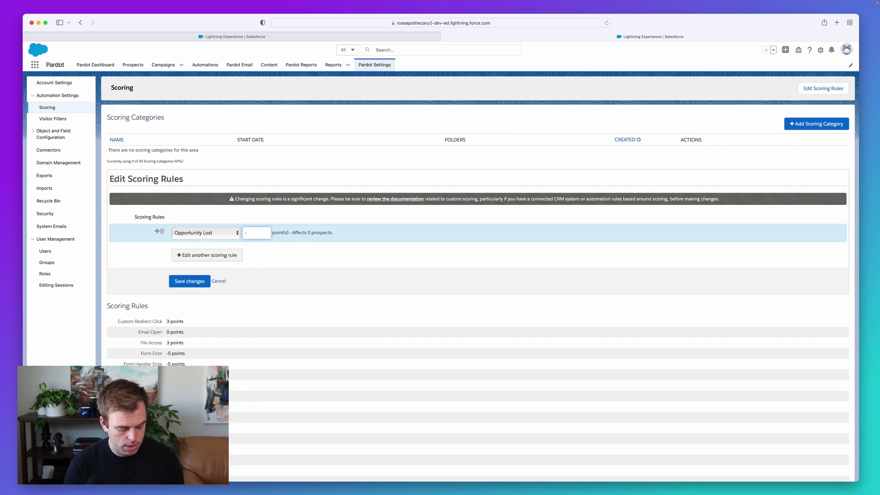
type("25")
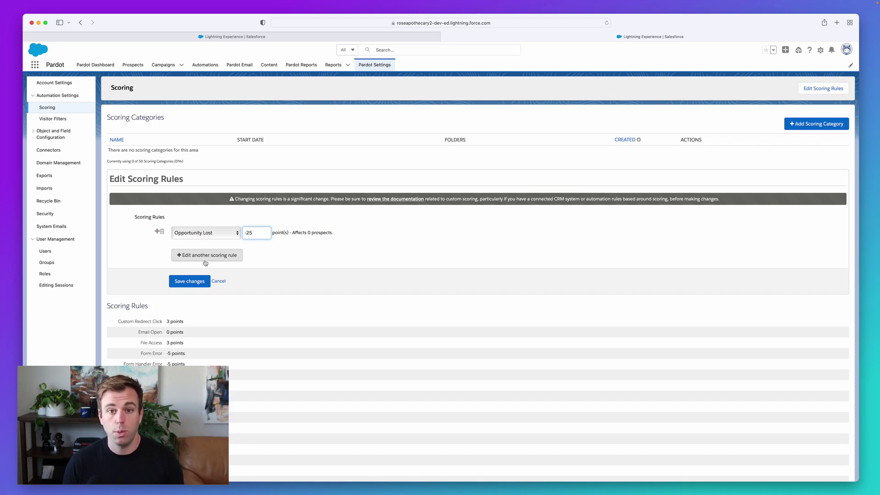
left_click(189, 281)
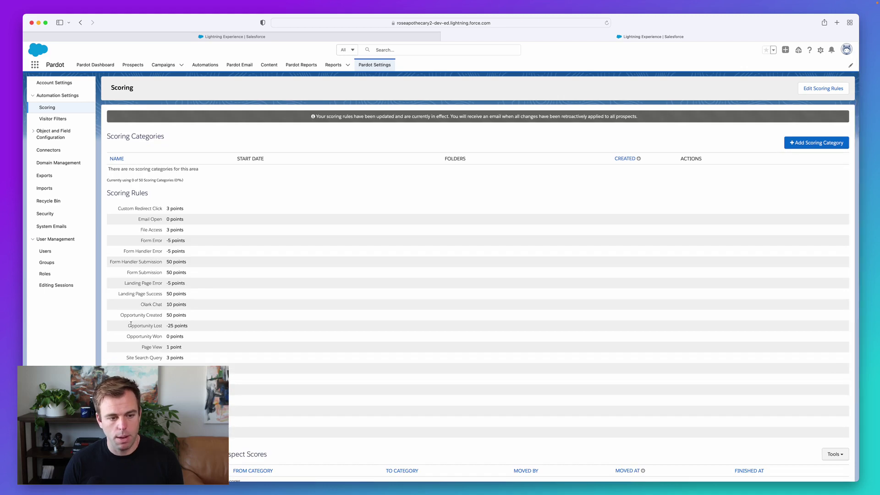
left_click_drag(130, 326, 172, 324)
left_click(206, 330)
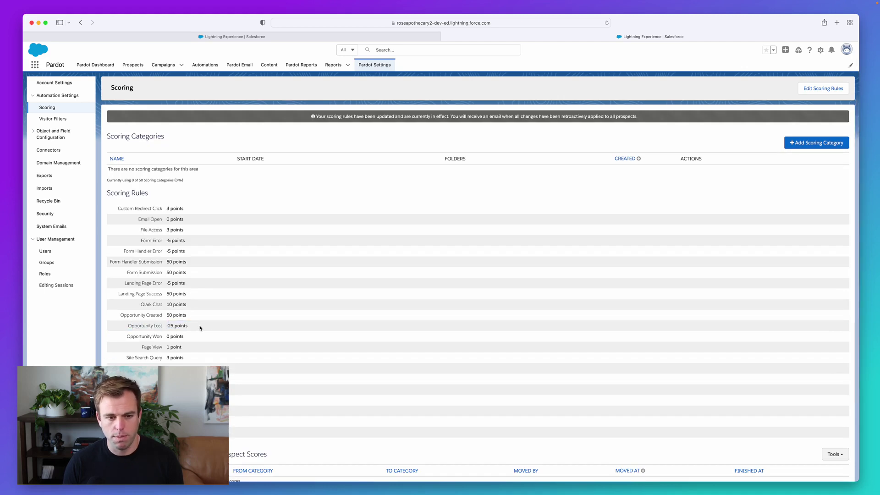
scroll(200, 329, "down", 1)
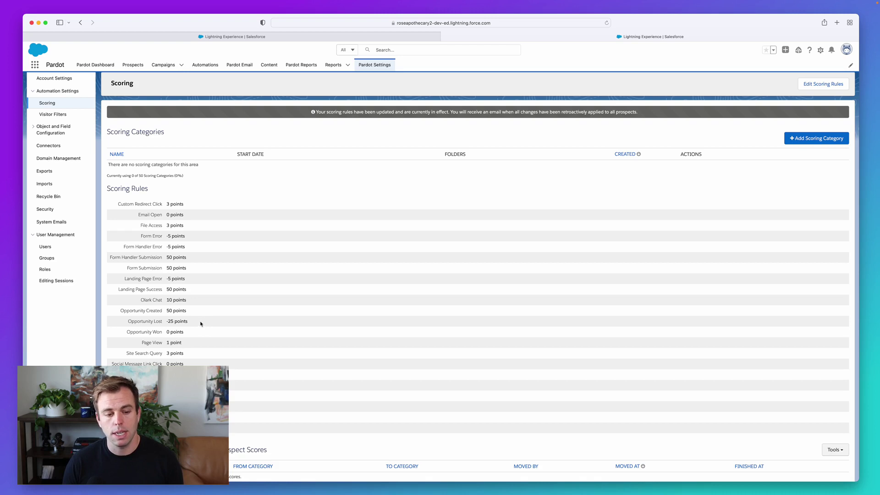
left_click_drag(188, 321, 167, 321)
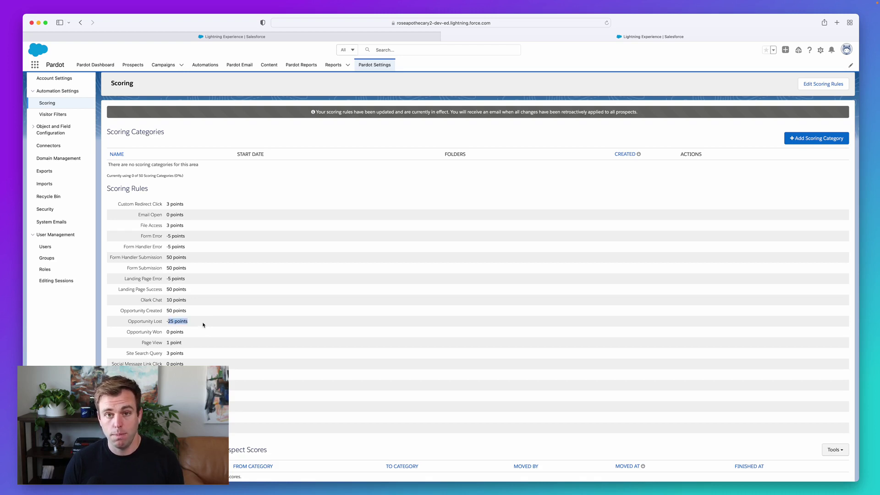
left_click(203, 325)
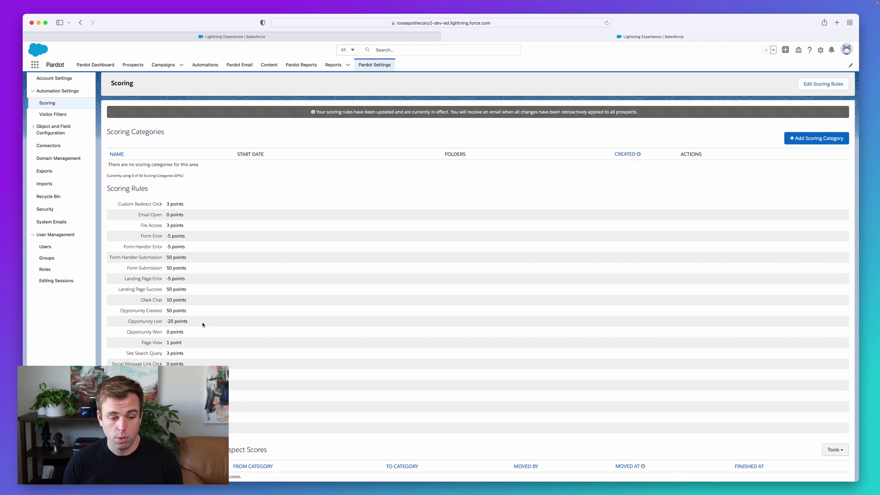
scroll(201, 326, "up", 1)
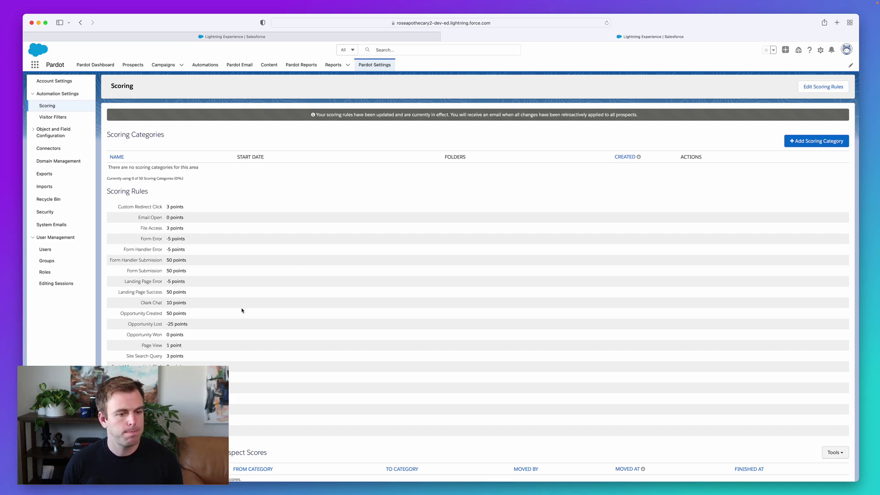
scroll(242, 310, "down", 2)
left_click_drag(179, 98, 108, 94)
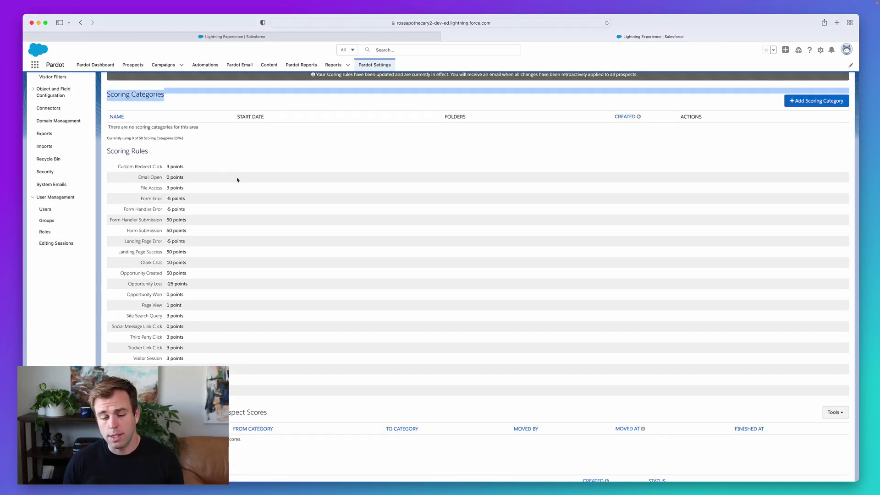
scroll(237, 180, "up", 1)
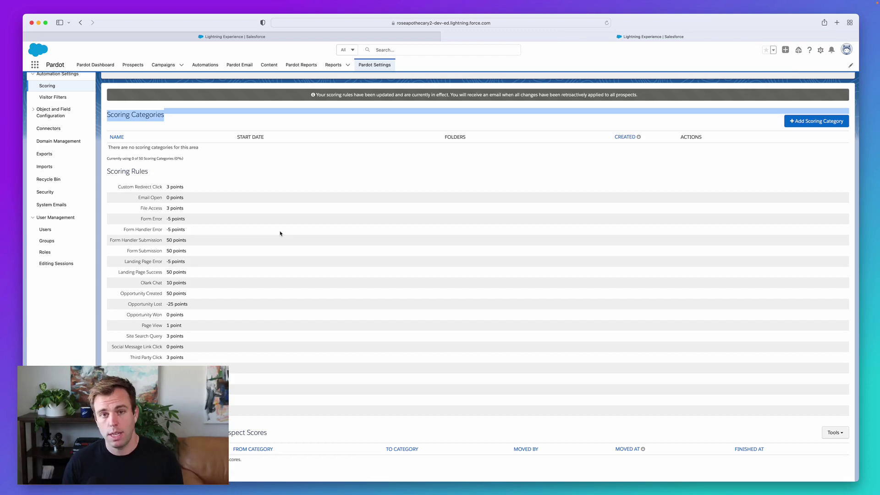
scroll(271, 232, "down", 1)
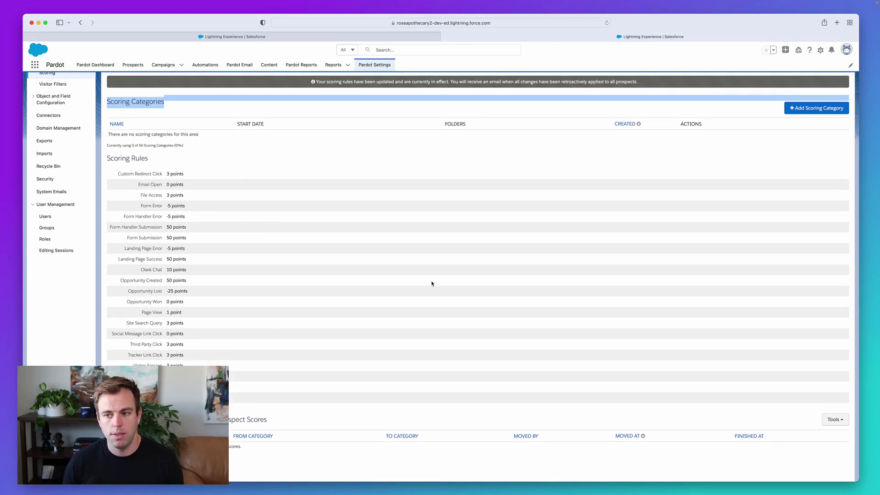
scroll(432, 281, "up", 3)
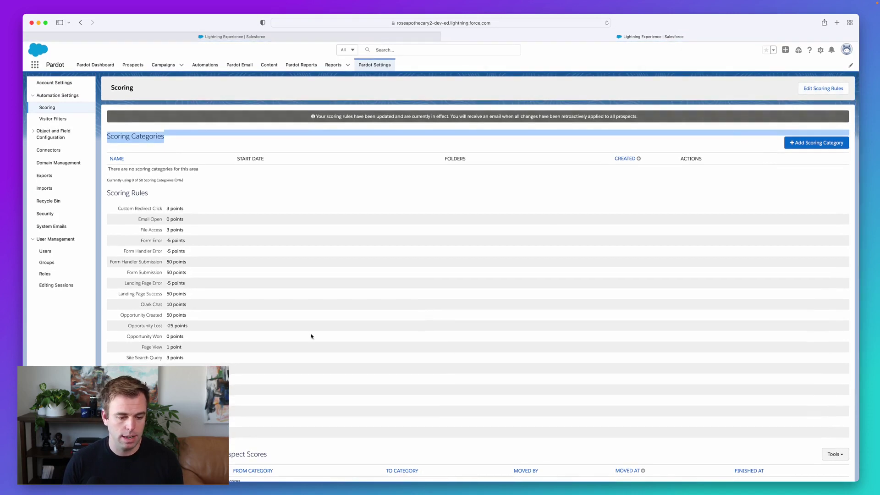
scroll(249, 273, "down", 1)
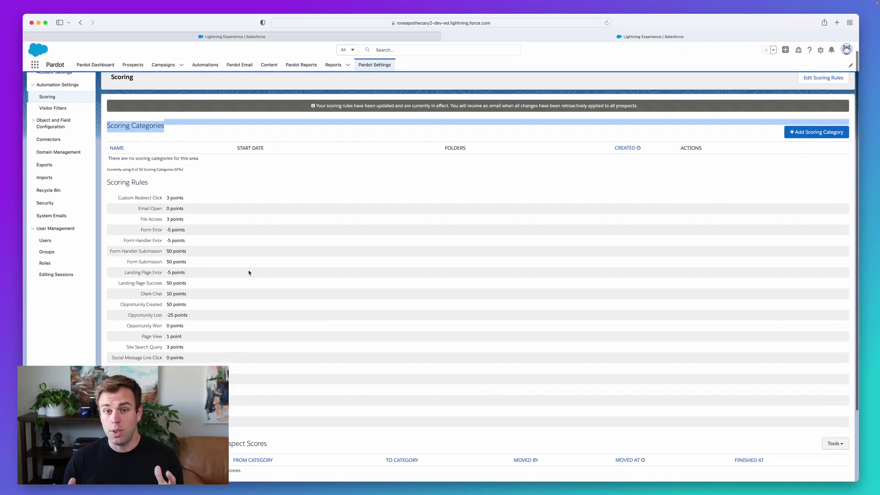